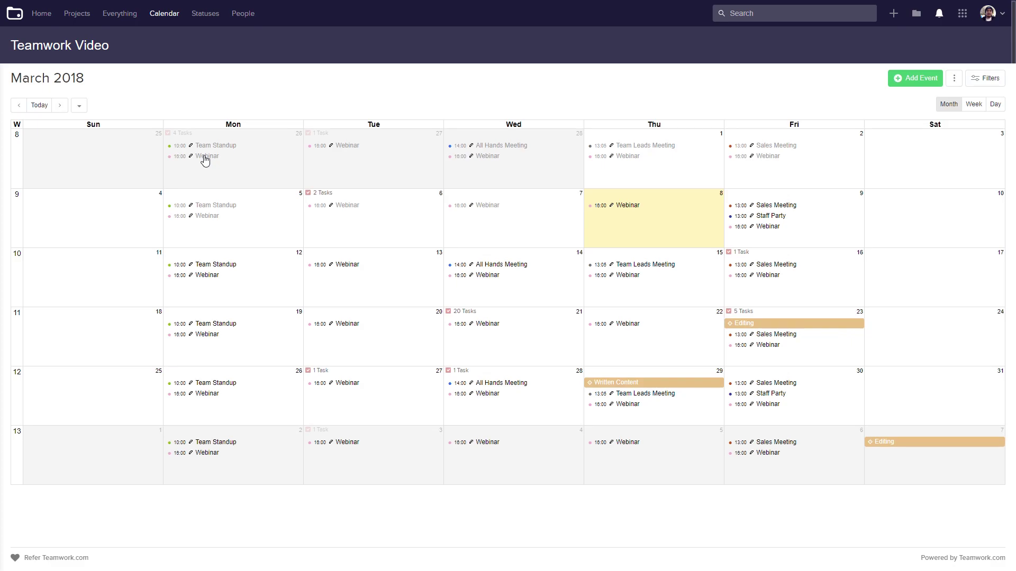
# Show the Monday 26 Webinar's details, then view the Editing task on Friday 23 March
pyautogui.click(206, 158)
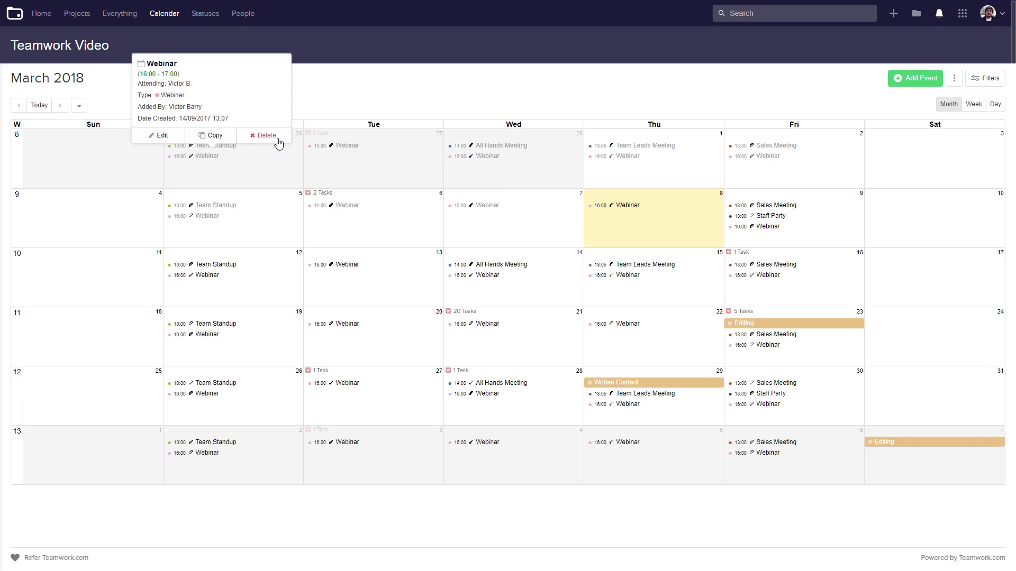
pyautogui.moveTo(320, 197)
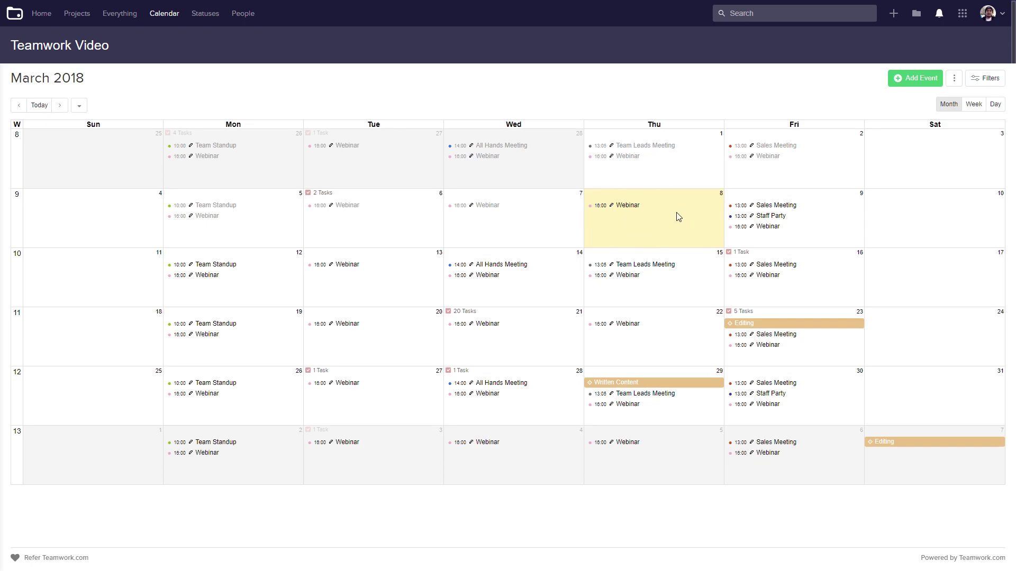
pyautogui.moveTo(746, 325)
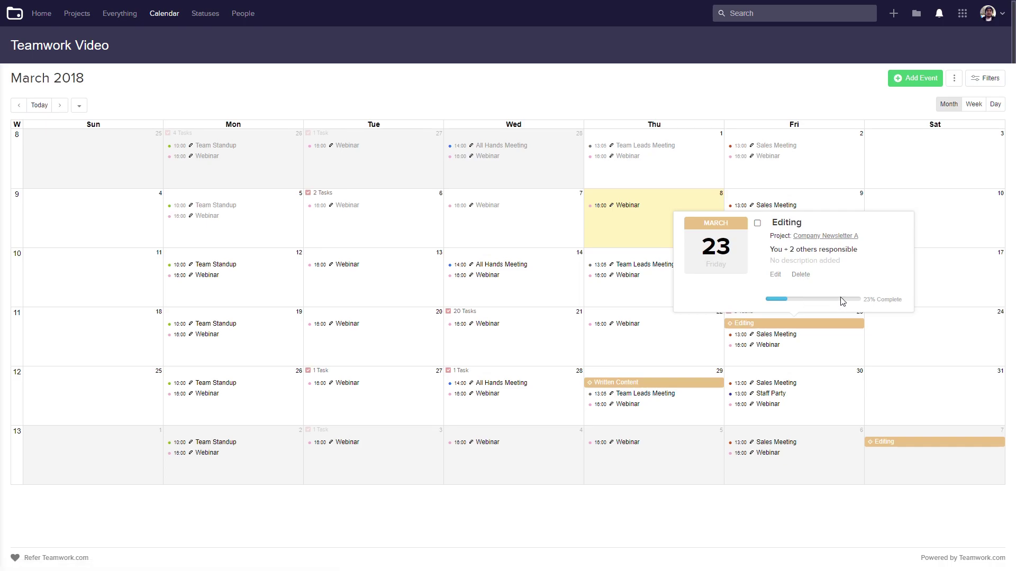
# Close the Editing task details, step ahead to April and May 2018, return to today's month, and open the month picker
pyautogui.click(502, 105)
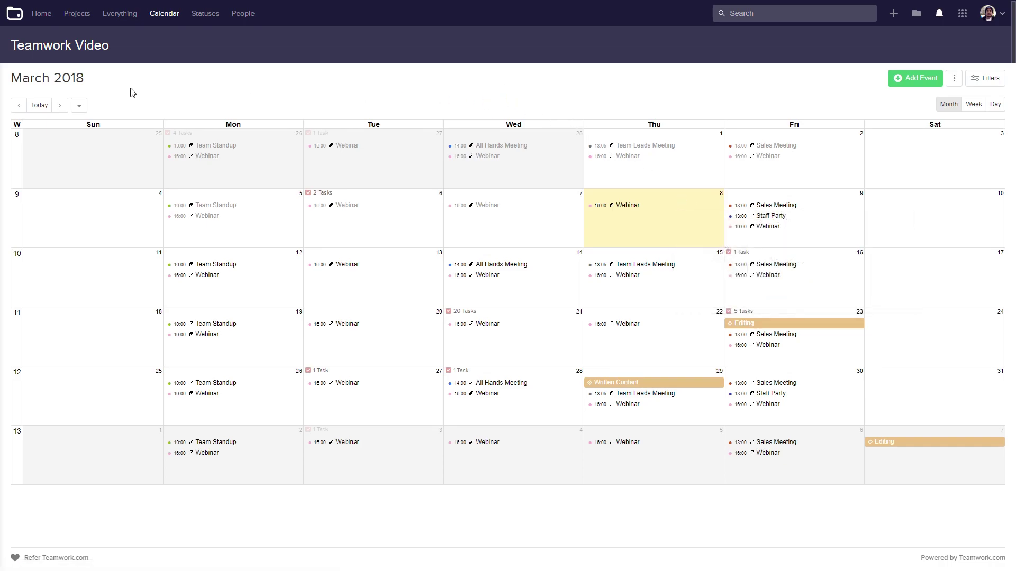
pyautogui.click(61, 106)
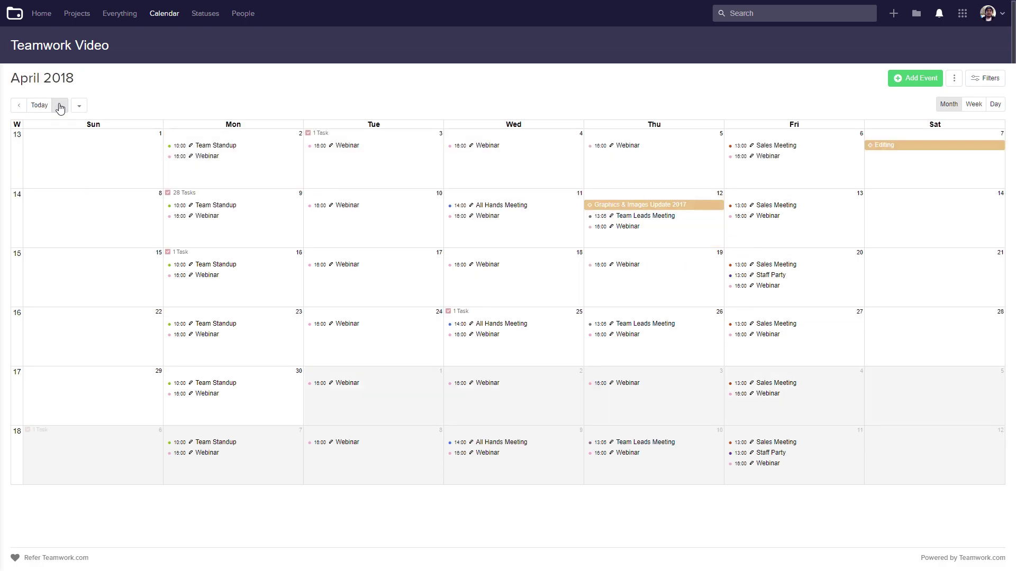
pyautogui.click(60, 106)
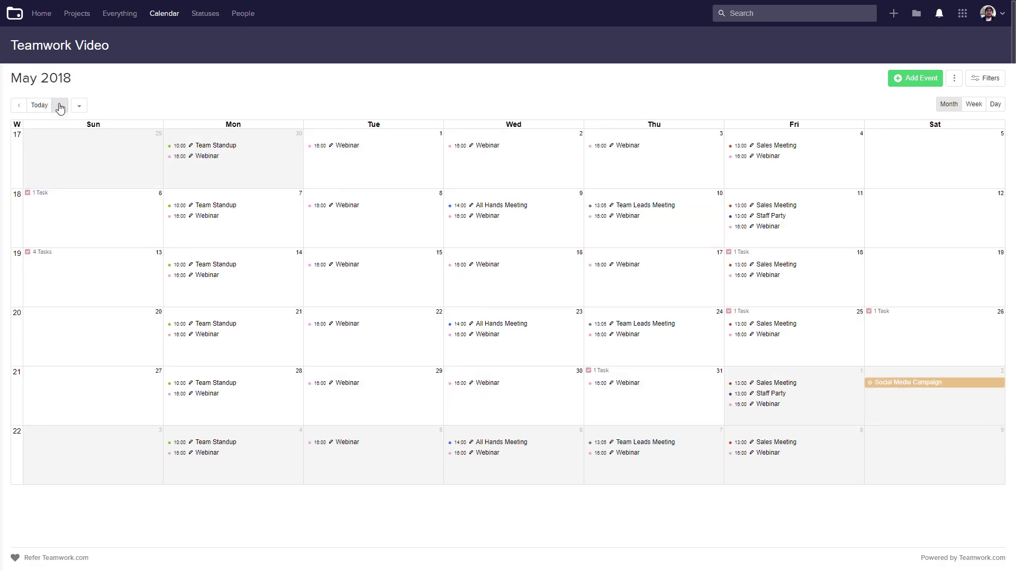
pyautogui.click(41, 105)
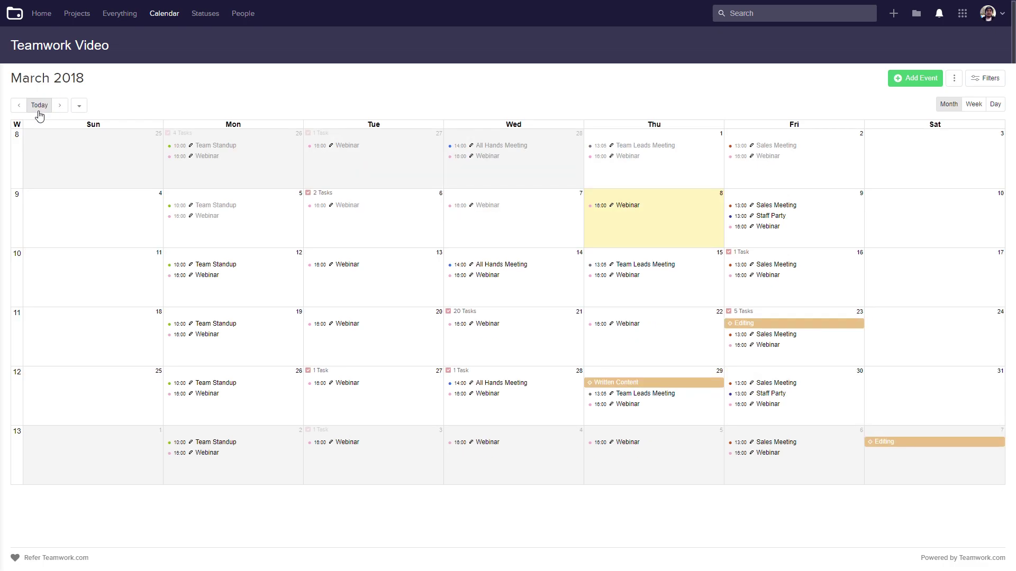
pyautogui.click(80, 106)
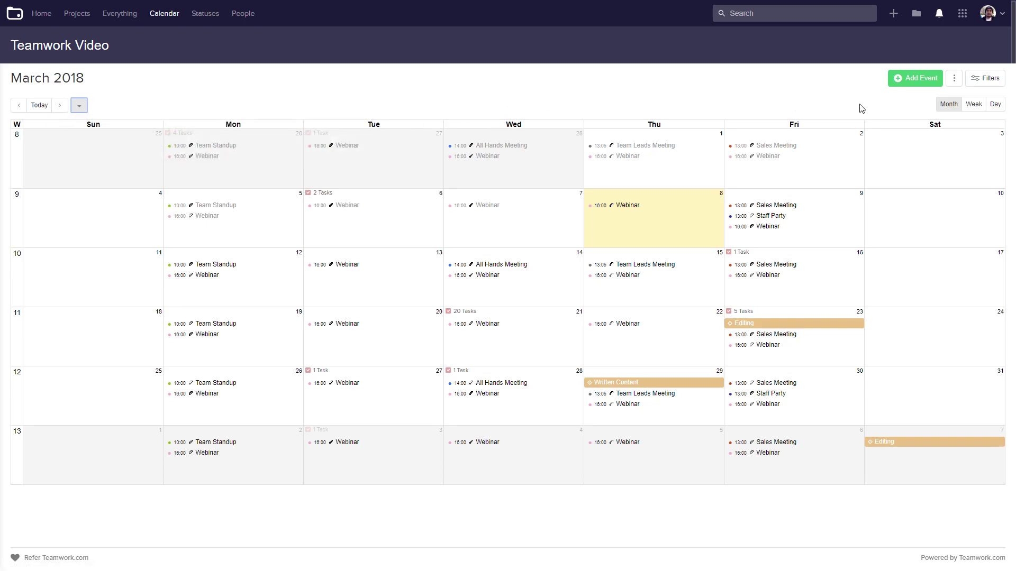
# Switch to week view, then 8 March day view, back to month view, and start a new event
pyautogui.click(972, 105)
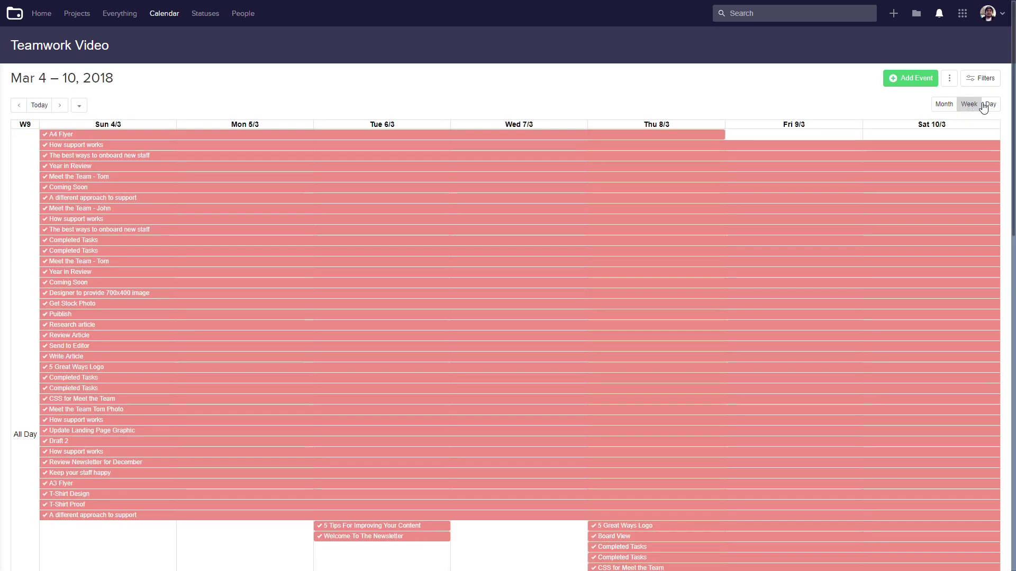
pyautogui.click(991, 105)
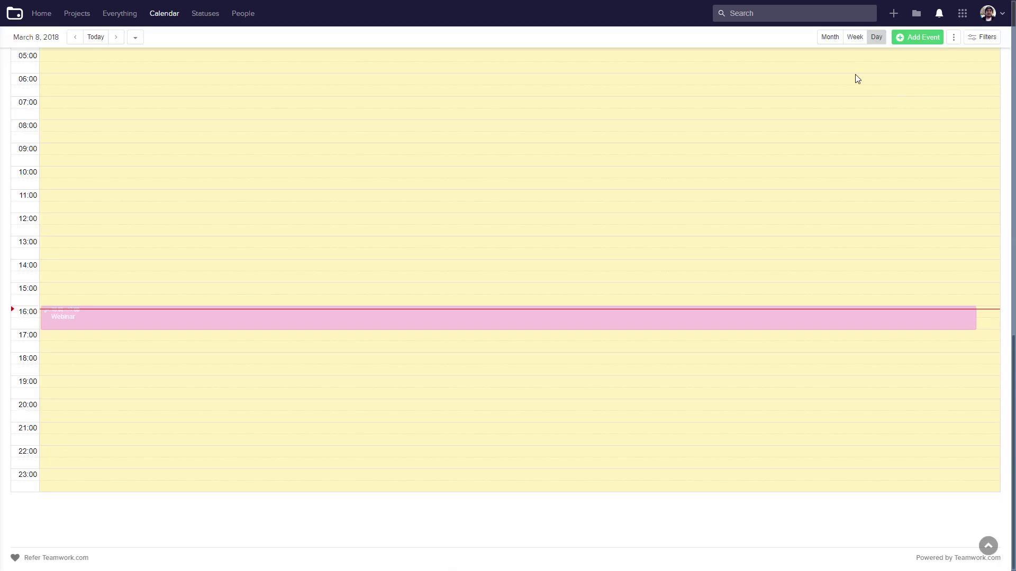
pyautogui.click(831, 37)
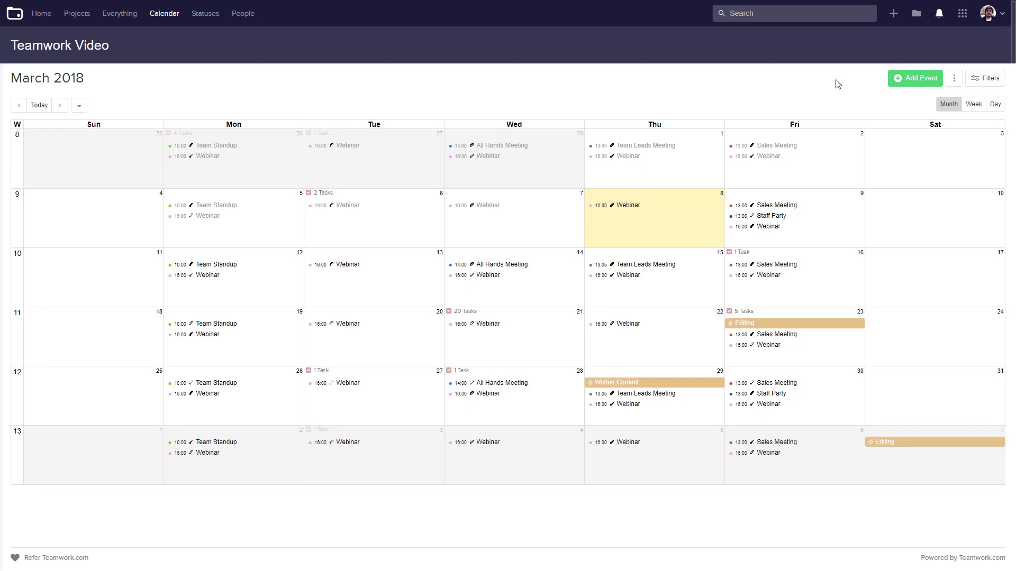
pyautogui.click(912, 81)
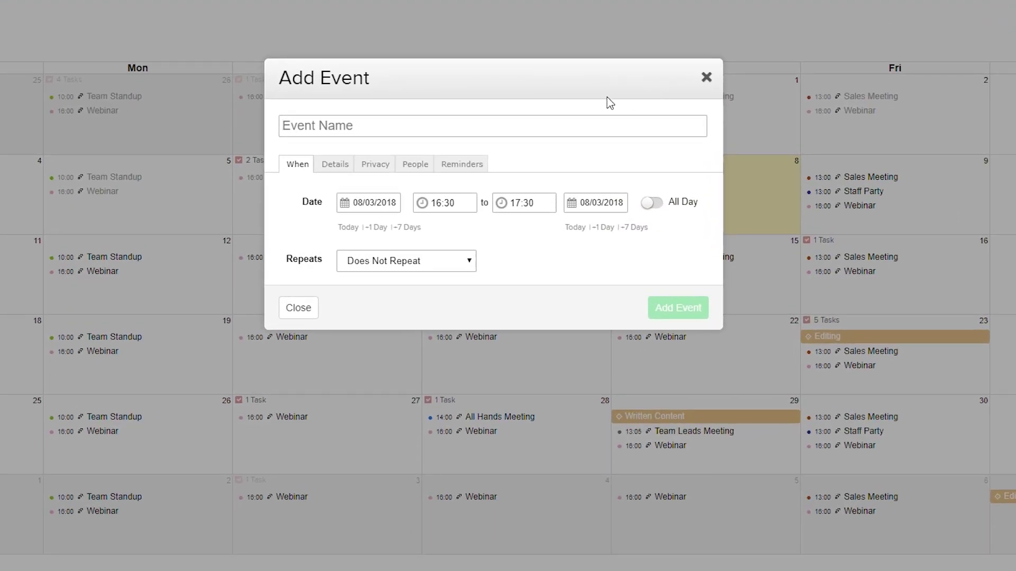
# Name the new event 'All Hands Meeting', make it all-day, and check its repeat options
pyautogui.write('All Hands Meeting')
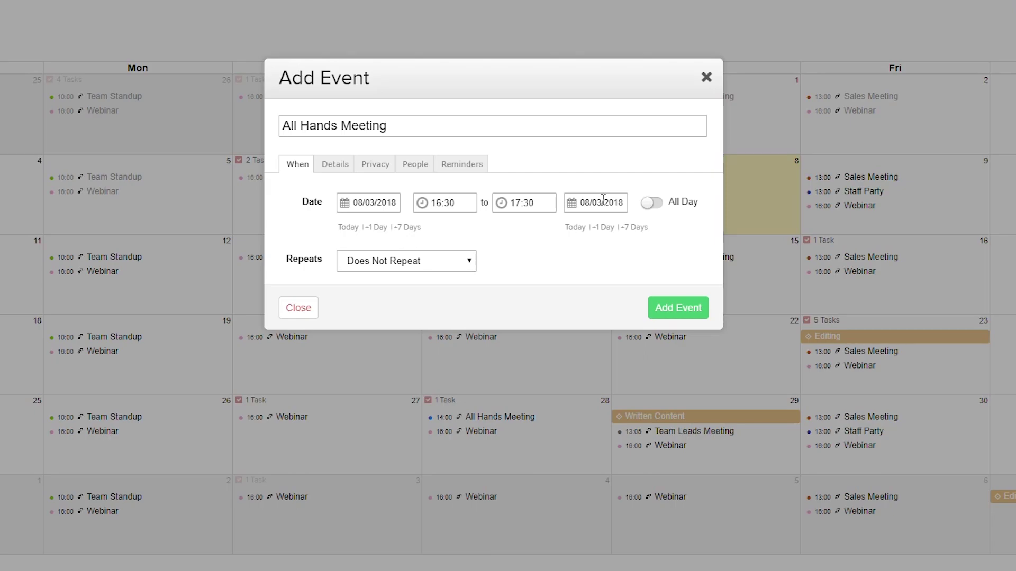
pyautogui.click(652, 204)
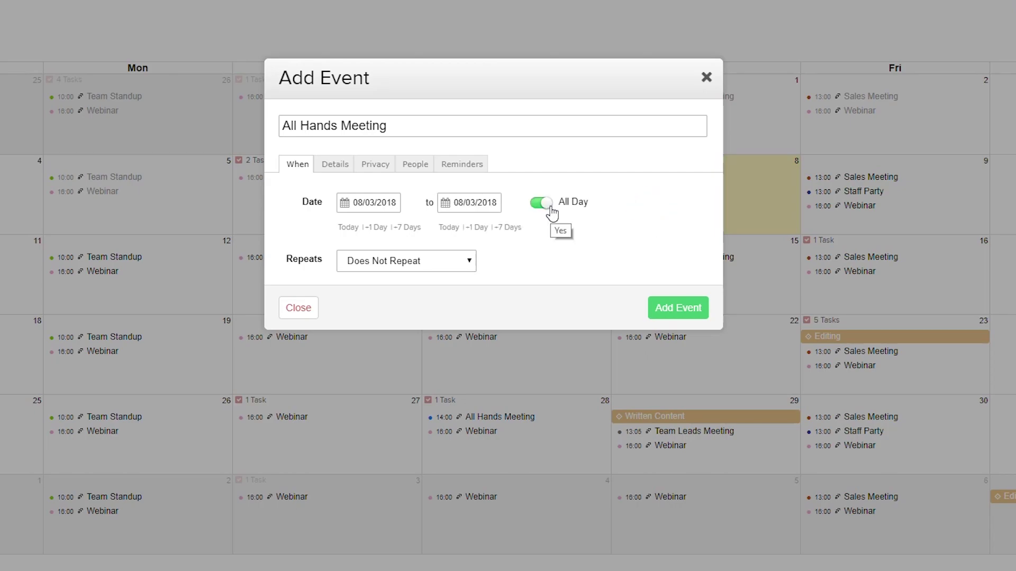
pyautogui.click(439, 262)
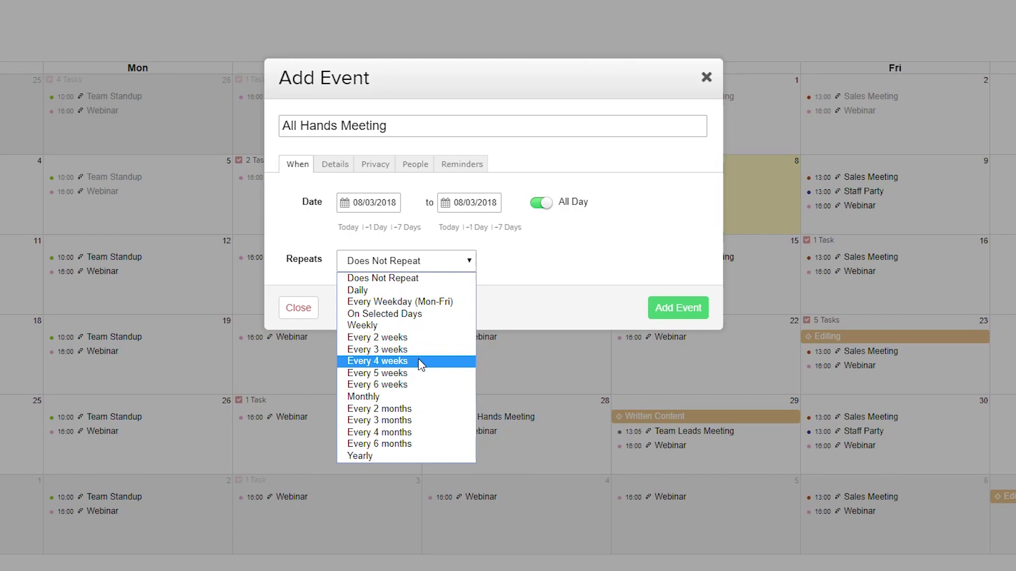
pyautogui.click(331, 168)
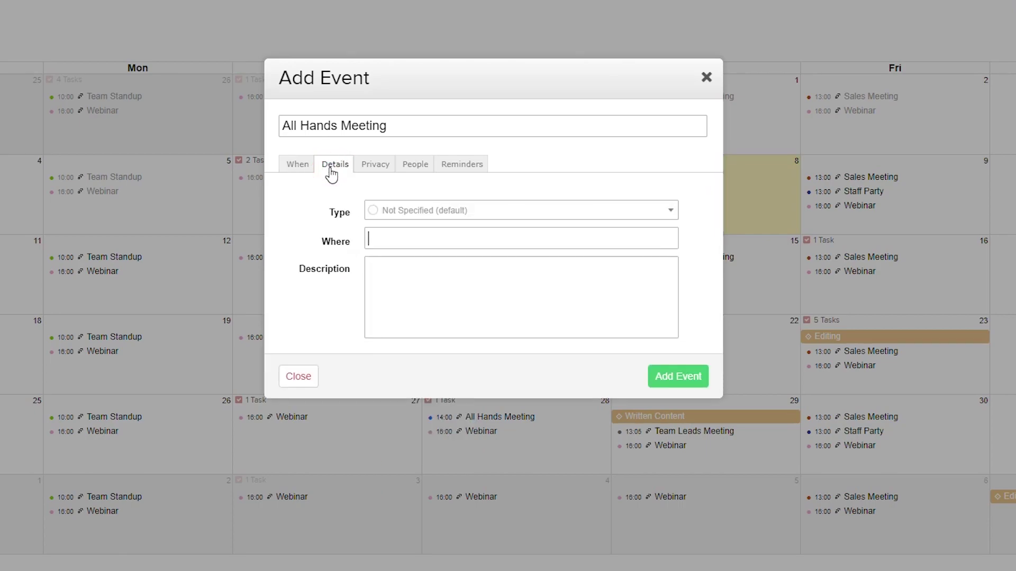
# Set the event type to All Hands Meeting, then click into the Where and Description fields
pyautogui.click(456, 211)
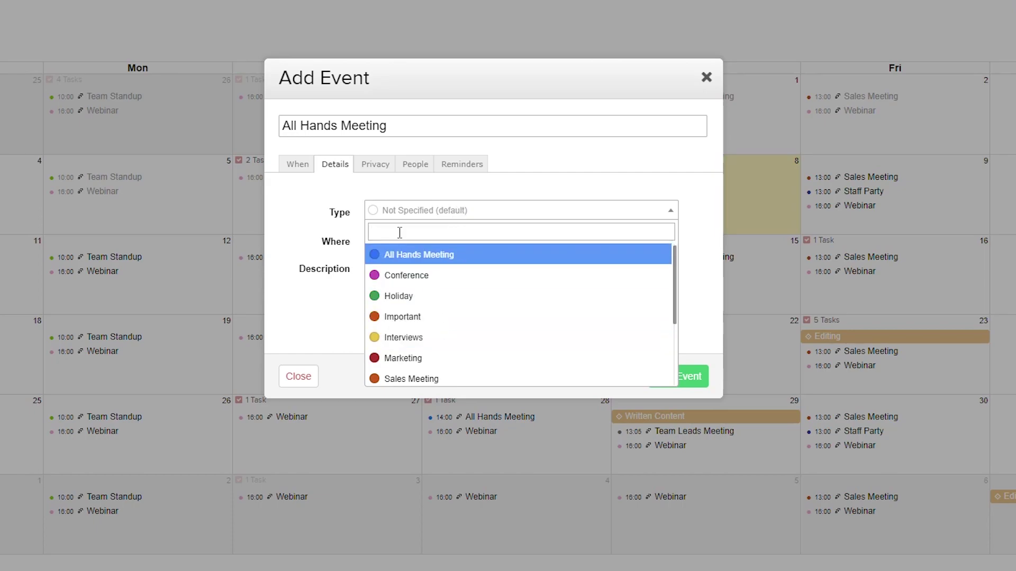
pyautogui.click(406, 262)
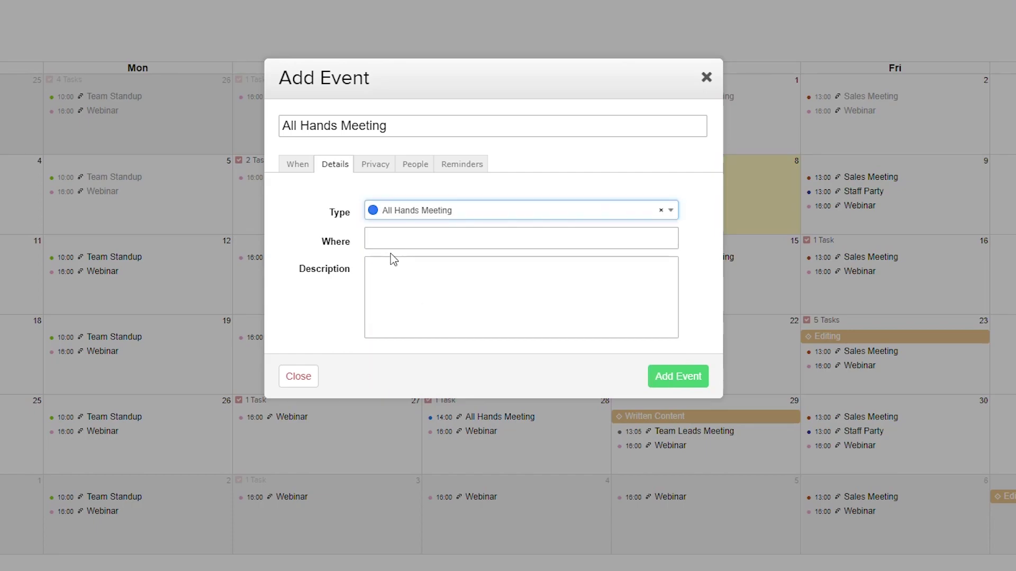
pyautogui.click(393, 243)
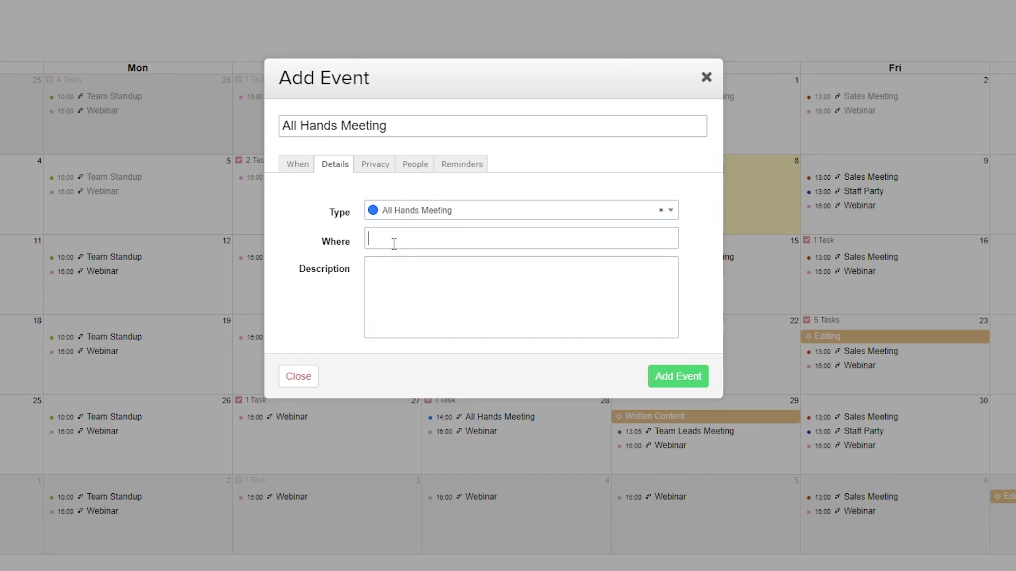
pyautogui.click(407, 288)
# Try project-members privacy and its project list, then keep the event visible to only people in my company
pyautogui.click(381, 168)
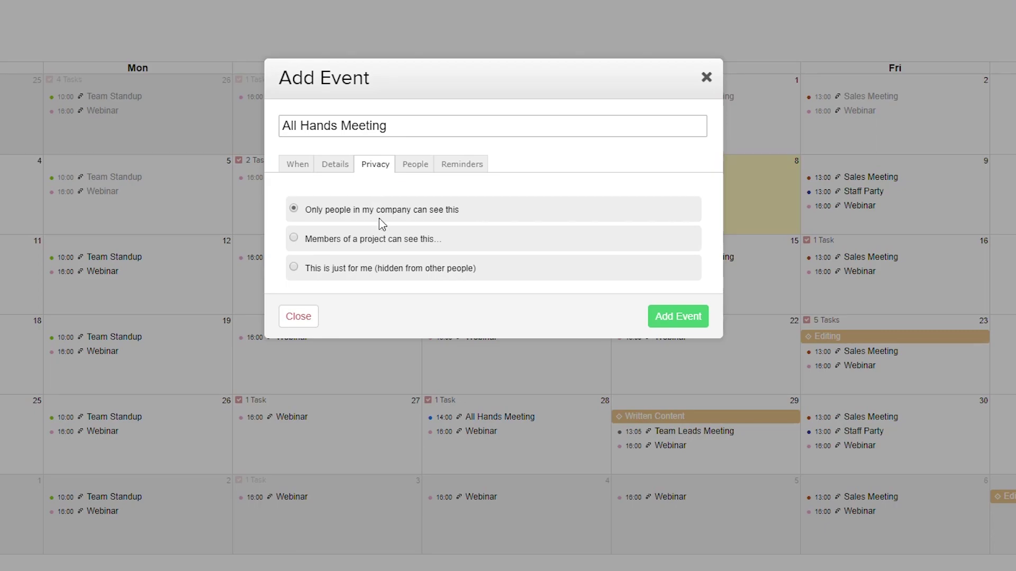
pyautogui.click(292, 239)
pyautogui.click(398, 278)
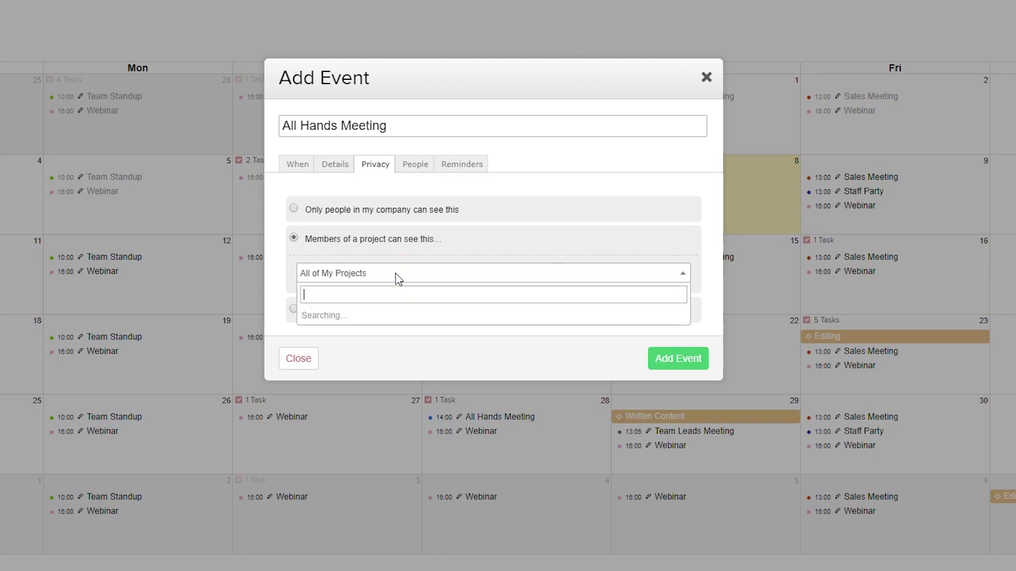
pyautogui.click(341, 250)
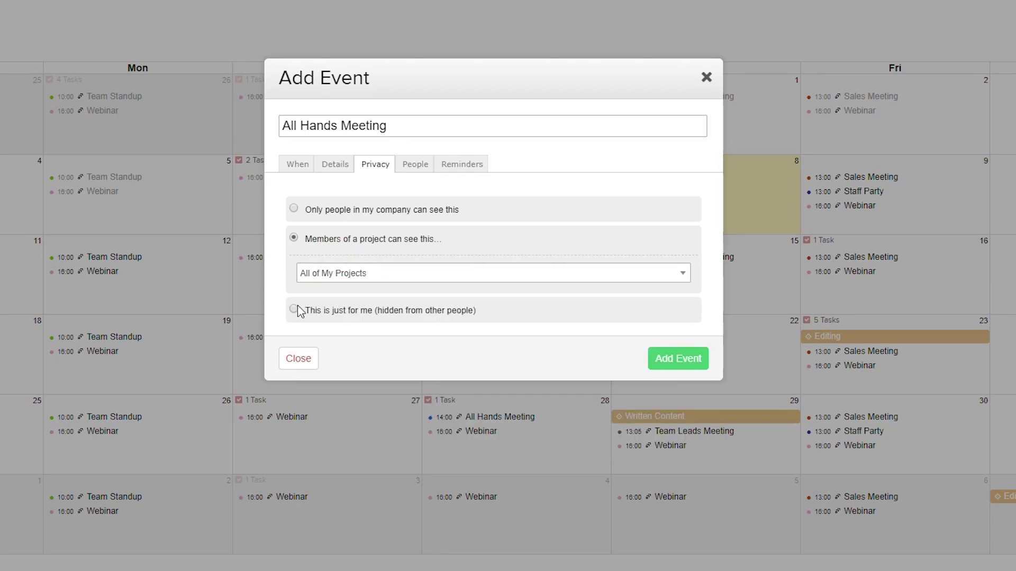
pyautogui.click(294, 209)
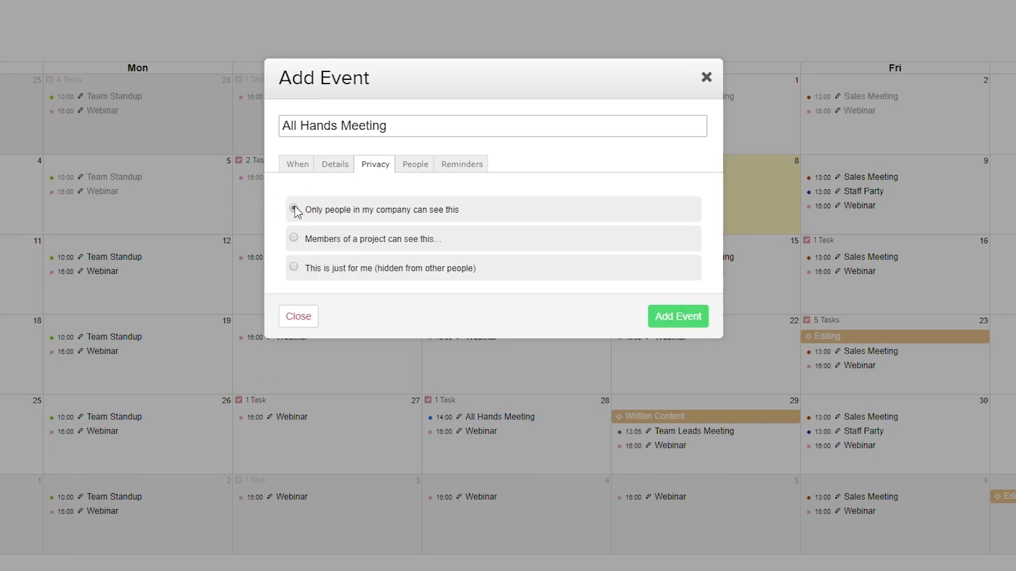
pyautogui.click(413, 168)
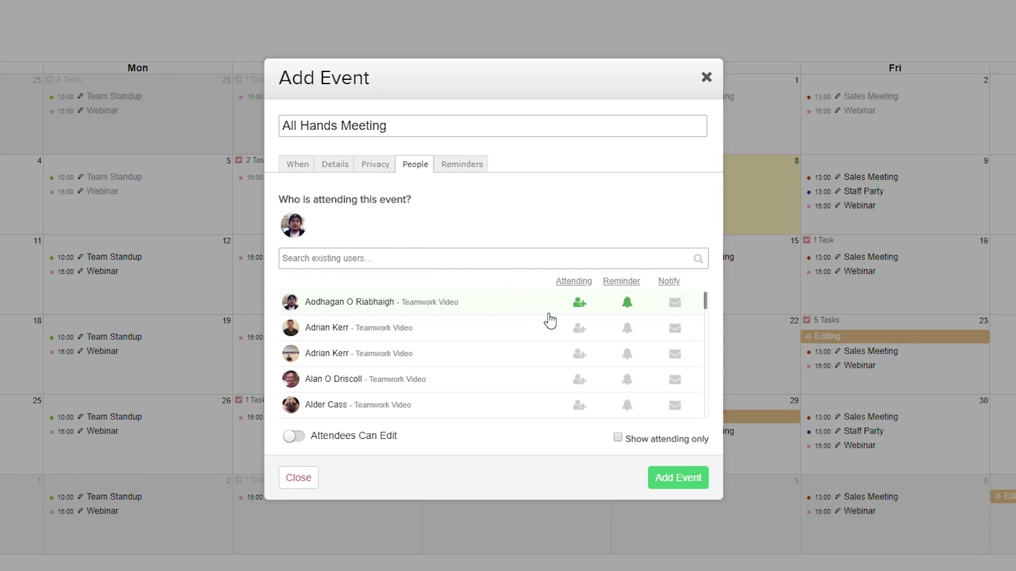
# Add a second attendee, turn on notification for the first, and show attending people only
pyautogui.click(579, 329)
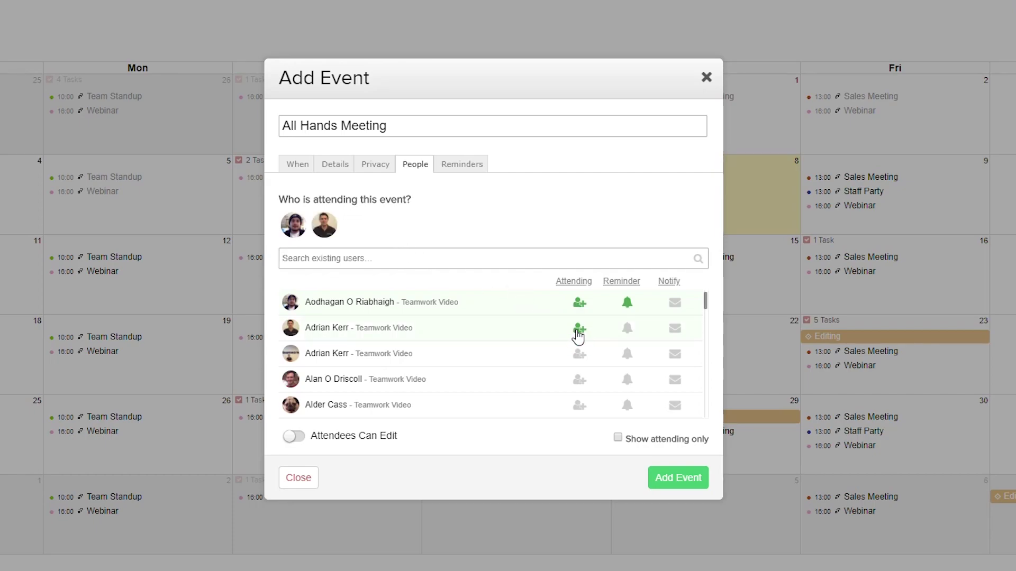
pyautogui.click(627, 330)
pyautogui.click(675, 332)
pyautogui.click(676, 333)
pyautogui.click(628, 330)
pyautogui.click(675, 311)
pyautogui.click(641, 440)
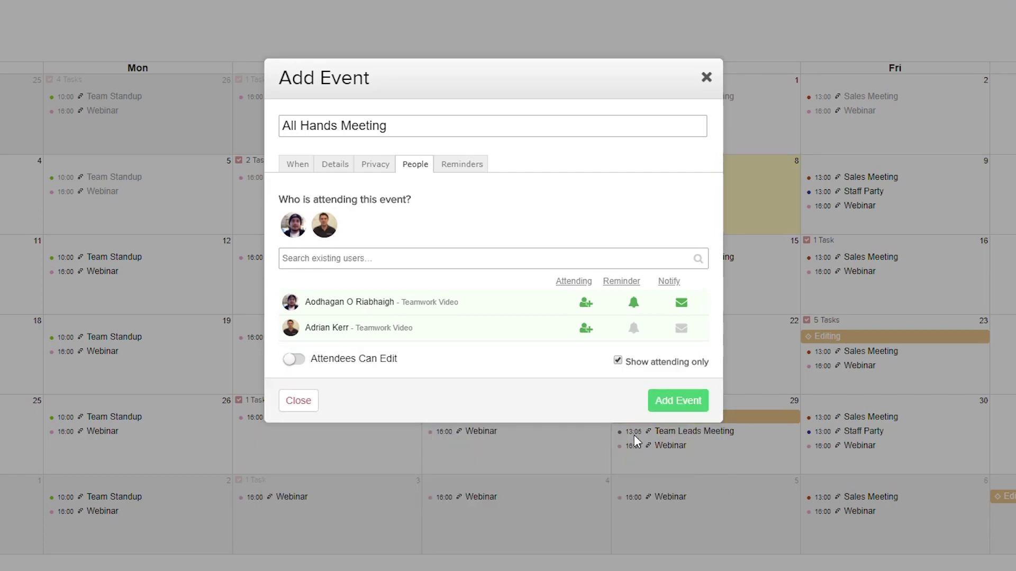
pyautogui.click(472, 173)
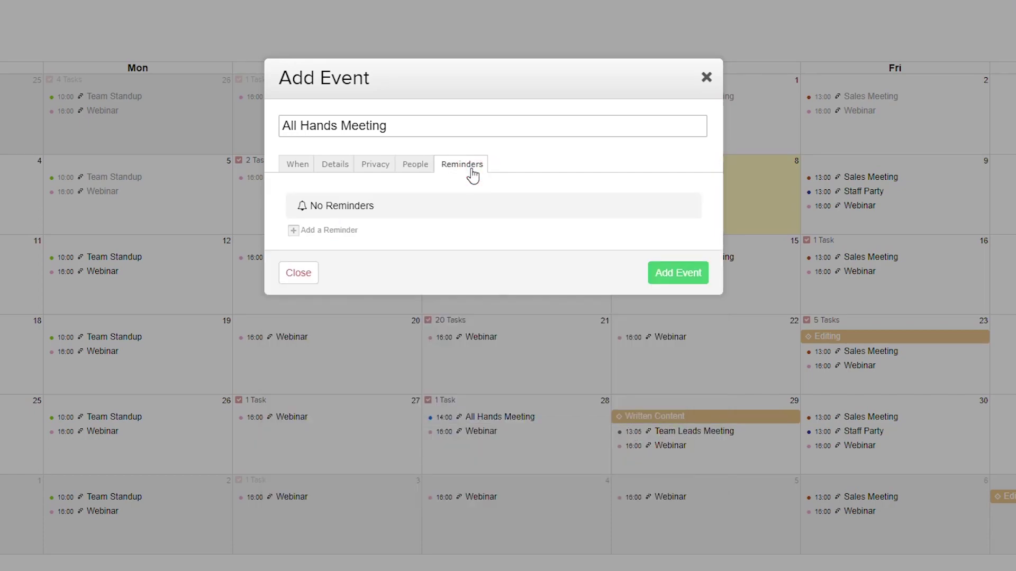
# Add a mobile push reminder 1 day before, then save the All Hands Meeting event
pyautogui.click(344, 231)
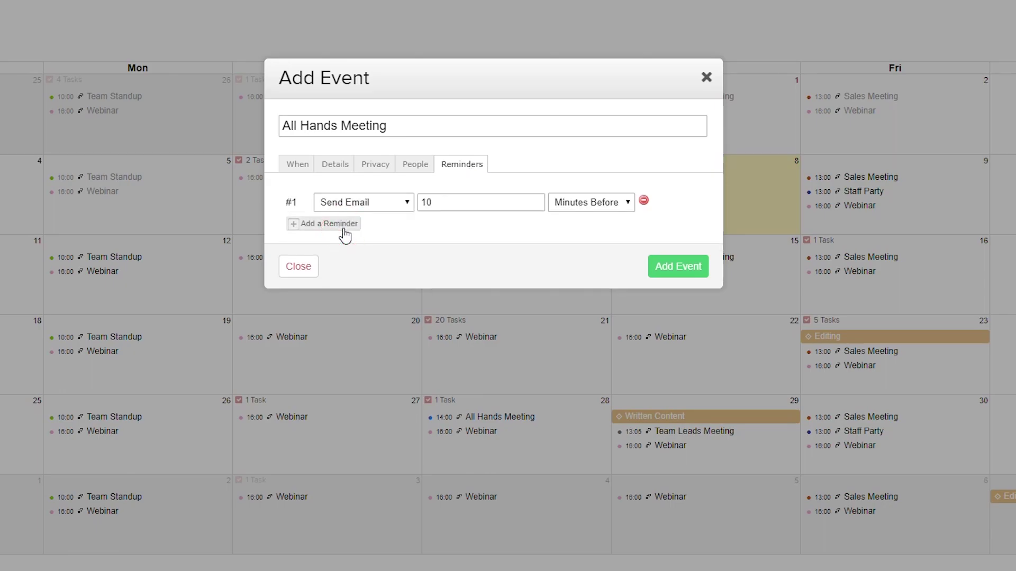
pyautogui.click(363, 204)
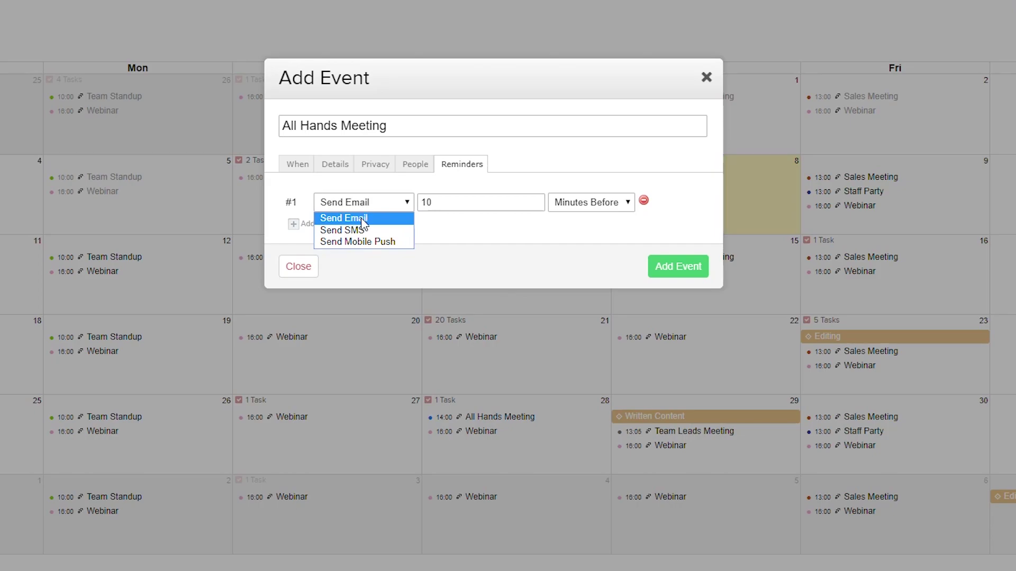
pyautogui.click(372, 243)
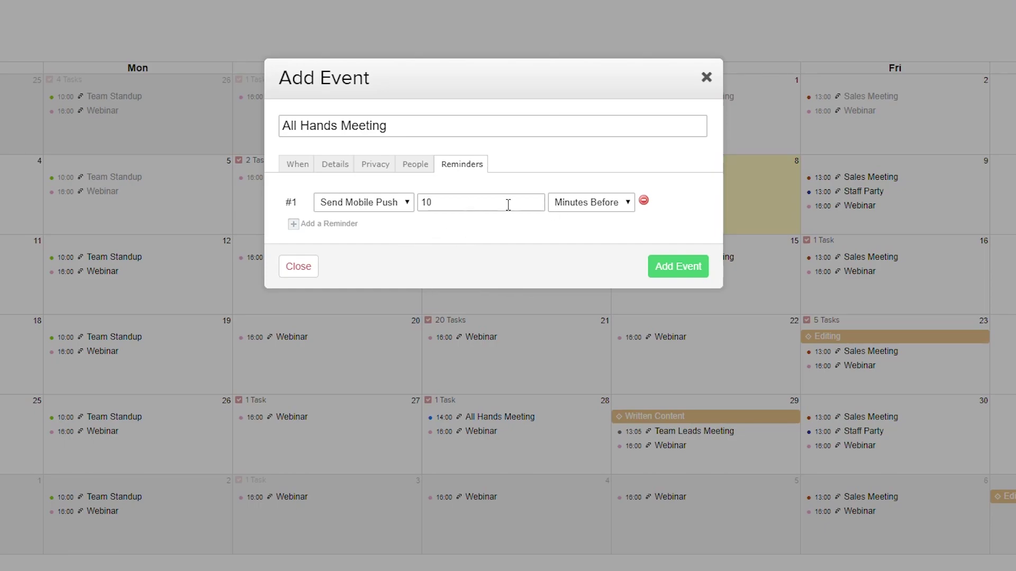
pyautogui.click(449, 201)
pyautogui.press('BackSpace')
pyautogui.click(577, 210)
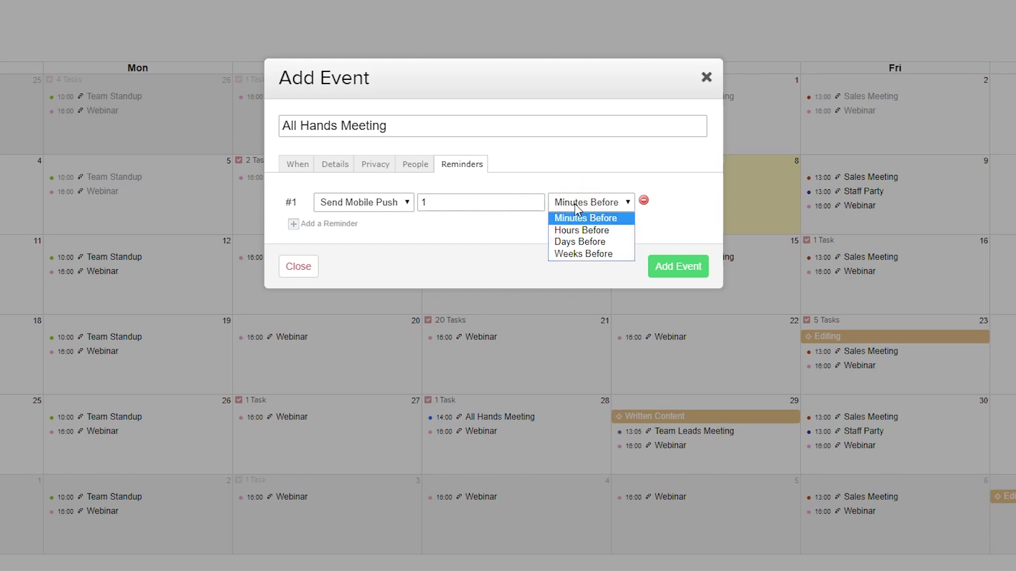
pyautogui.click(587, 243)
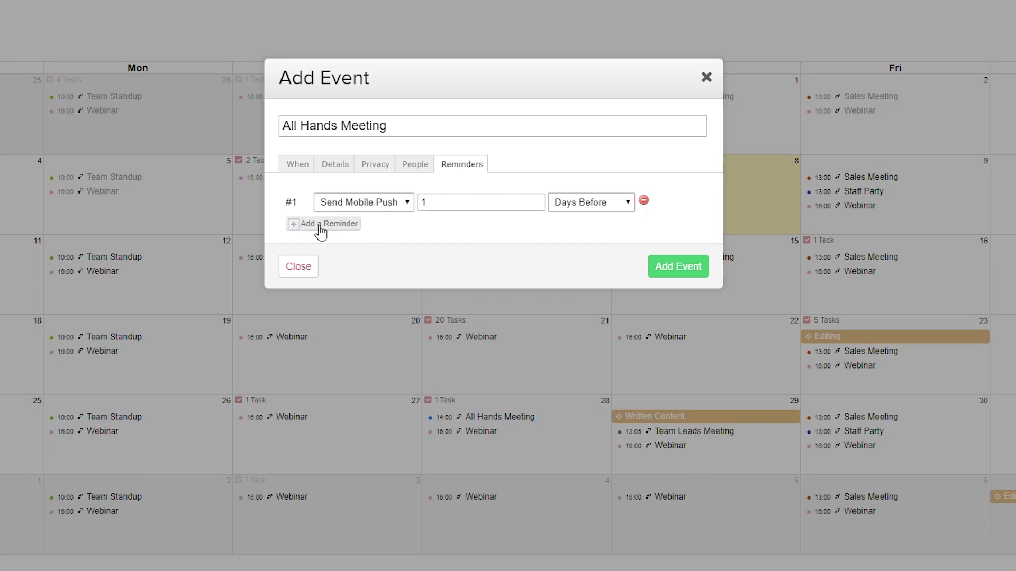
pyautogui.click(670, 267)
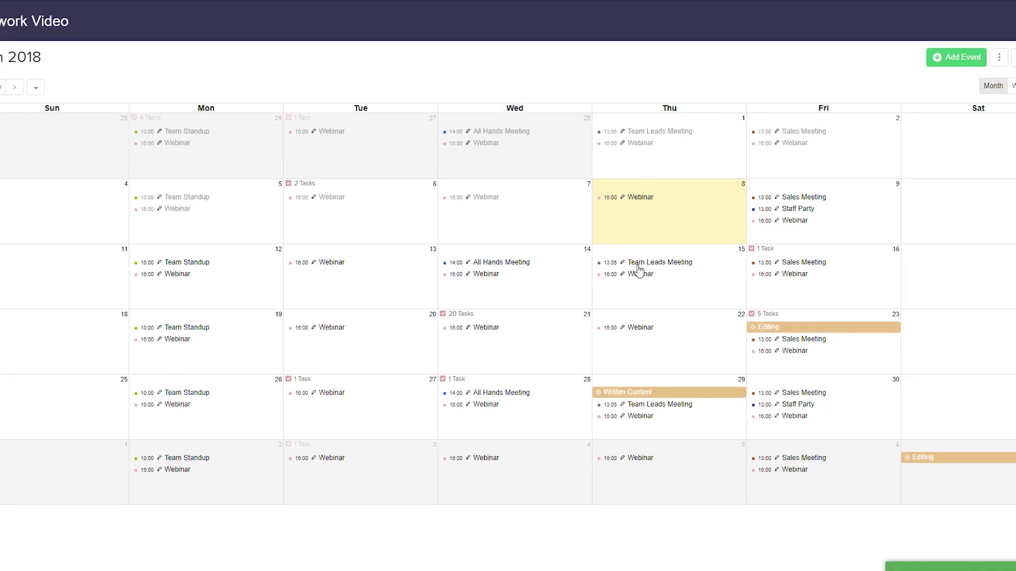
pyautogui.moveTo(654, 206)
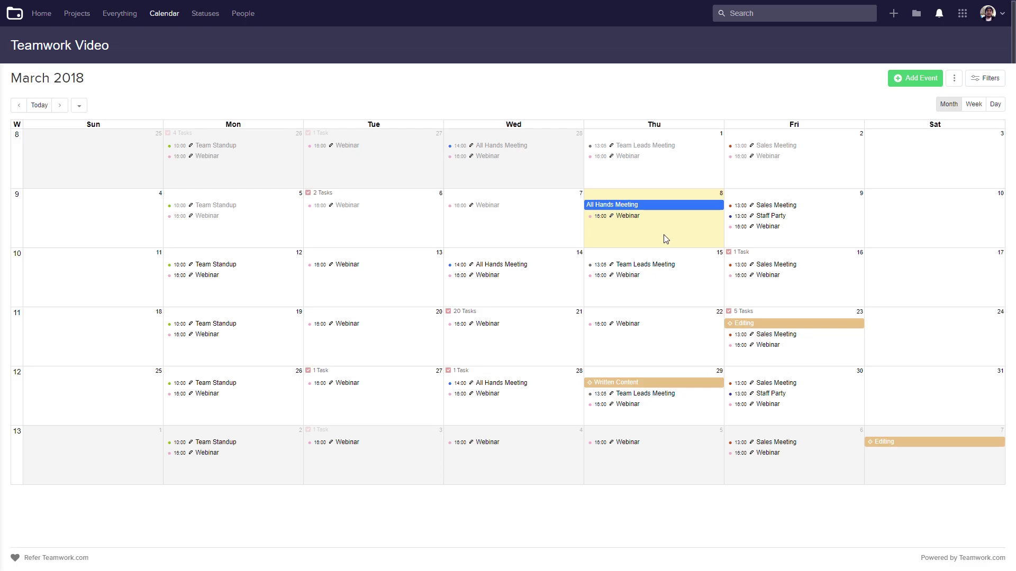
pyautogui.click(388, 394)
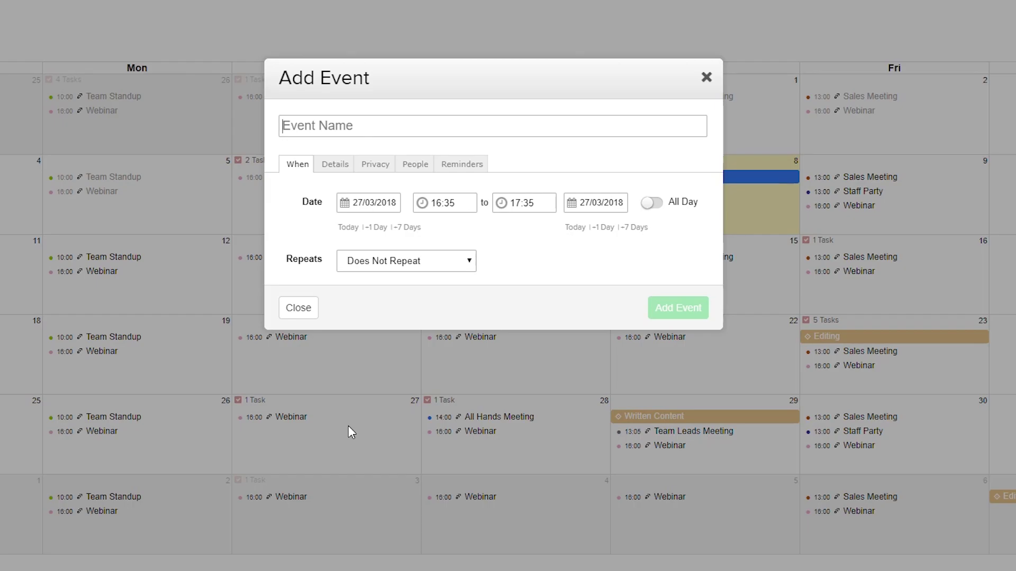
pyautogui.click(298, 308)
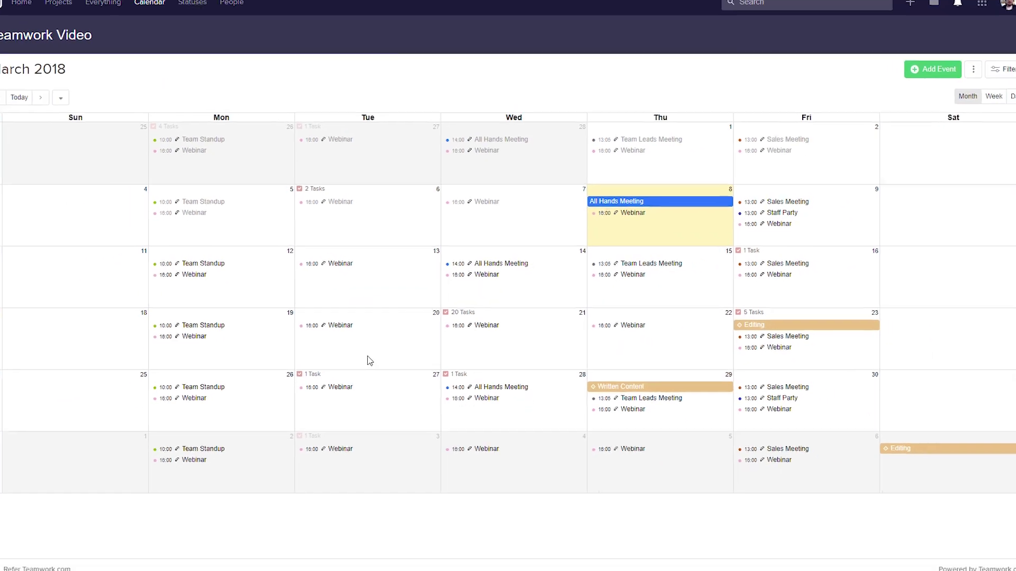
pyautogui.click(954, 78)
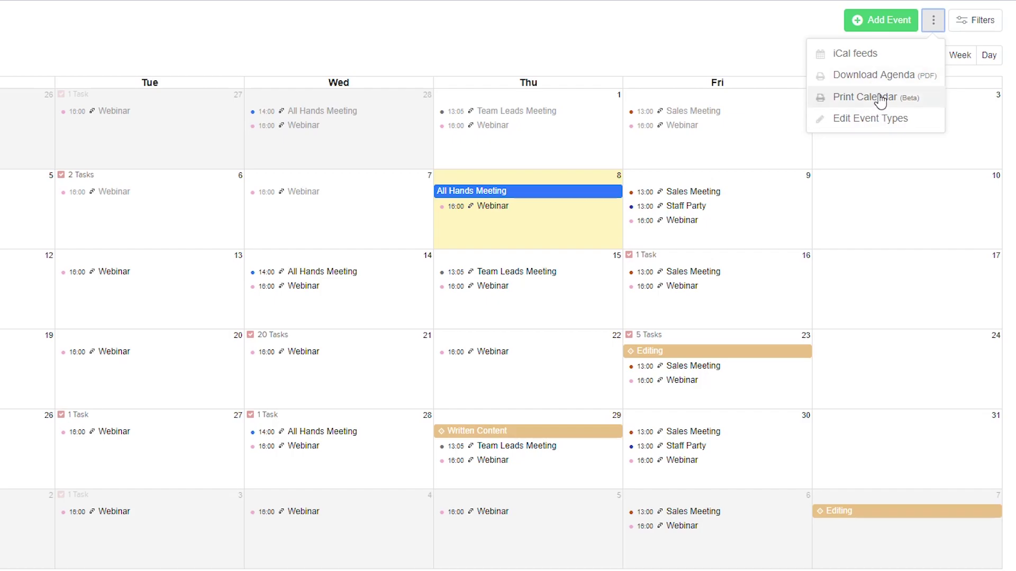
# Open Edit Event Types from the ⋮ menu beside Add Event
pyautogui.click(879, 120)
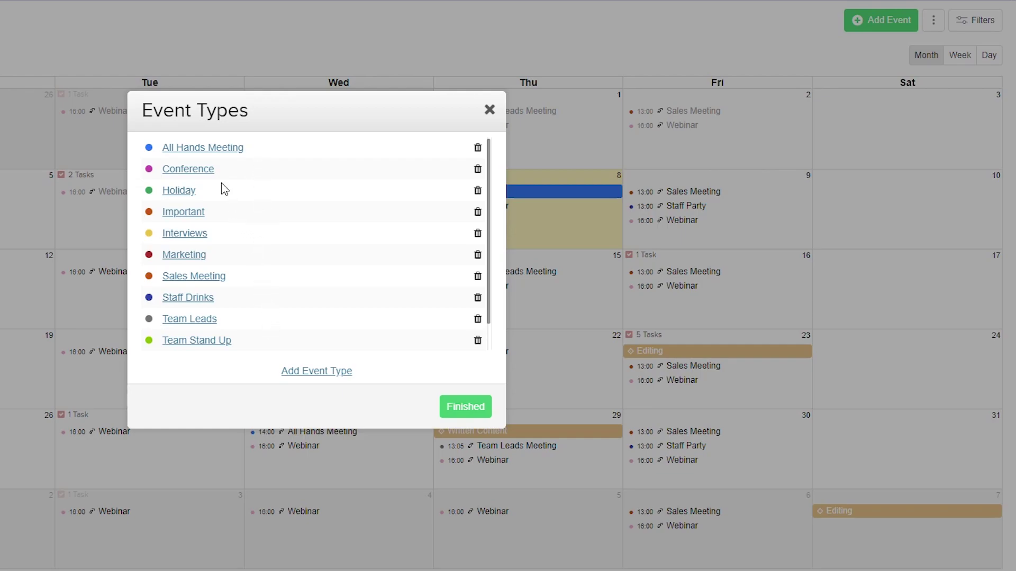
# Inspect the Conference event type, close it unchanged, and close the Event Types list
pyautogui.click(209, 173)
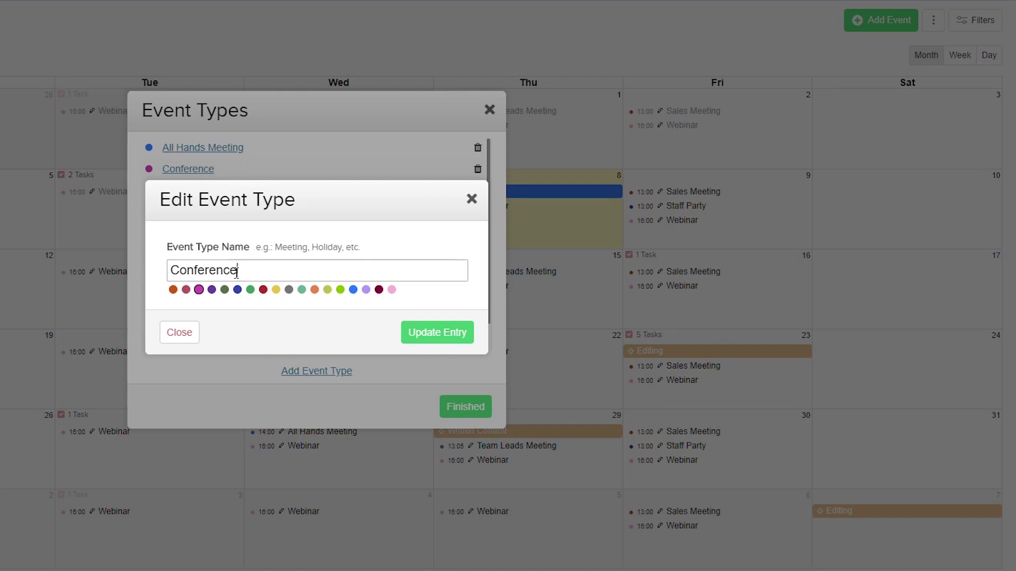
pyautogui.click(172, 331)
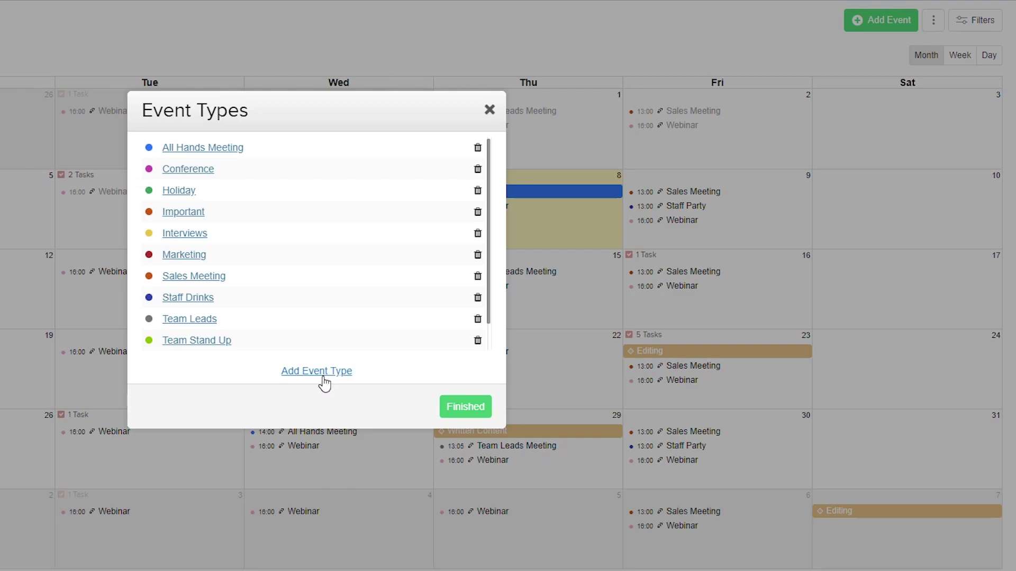
pyautogui.click(451, 408)
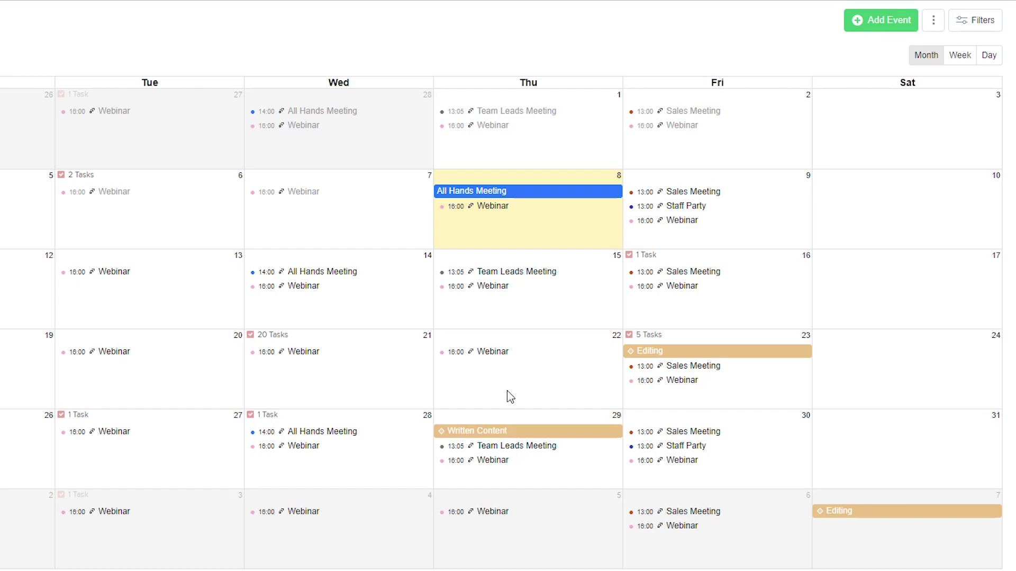
pyautogui.click(978, 20)
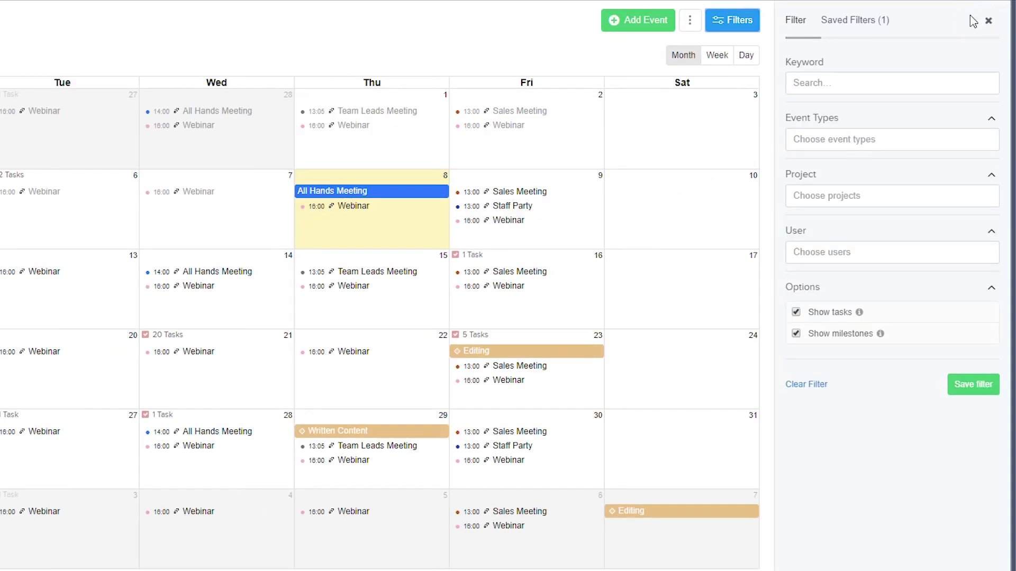
# Try the Keyword field, then view Saved Filters and the Team Leads & Marketing filter's options
pyautogui.click(894, 81)
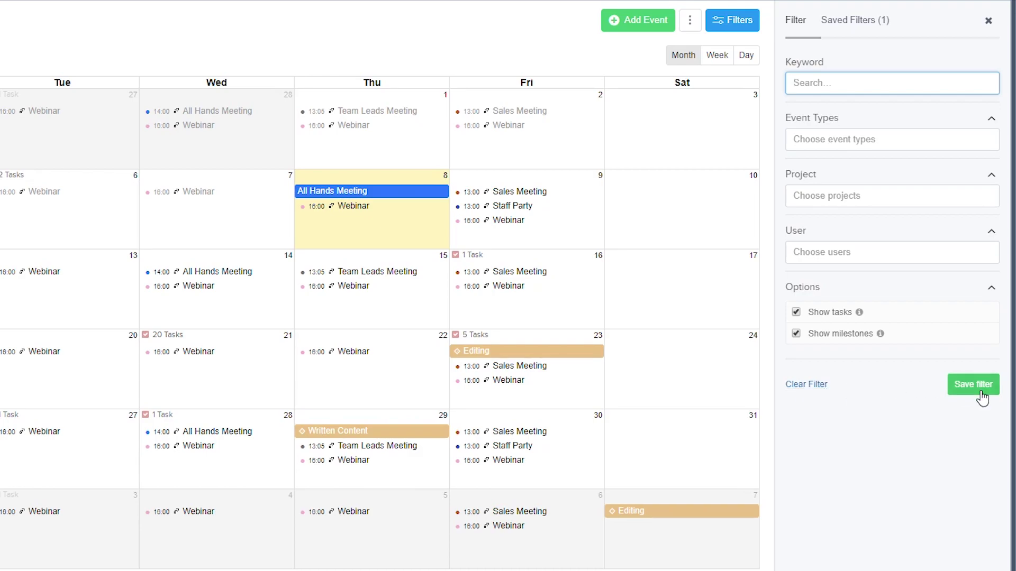
pyautogui.click(853, 21)
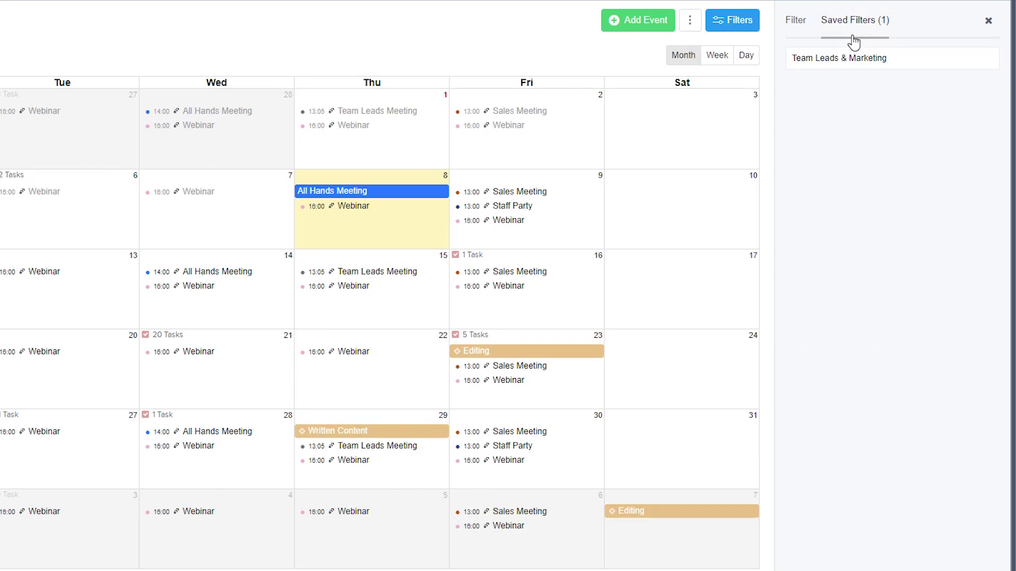
pyautogui.moveTo(853, 63)
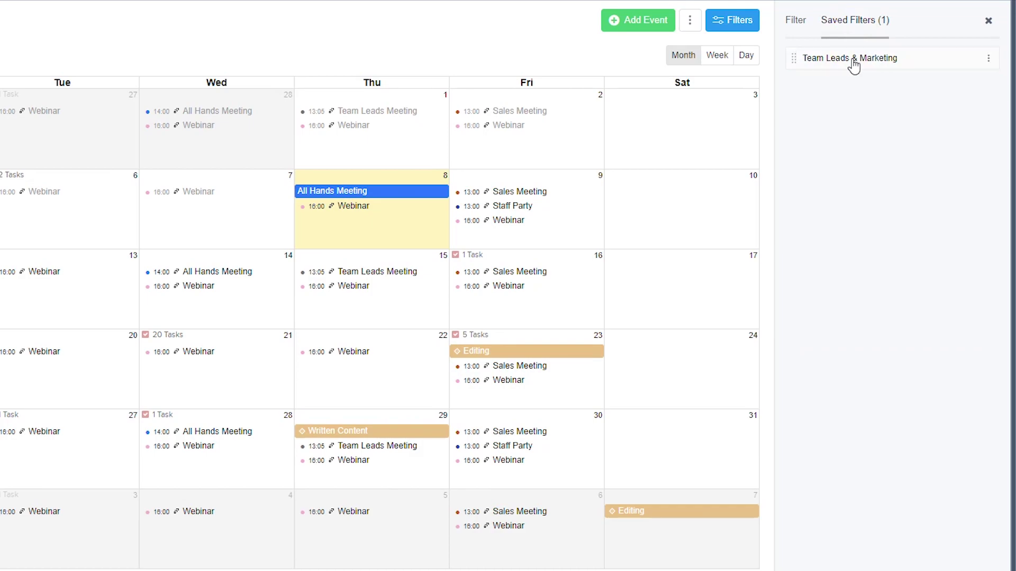
pyautogui.click(988, 59)
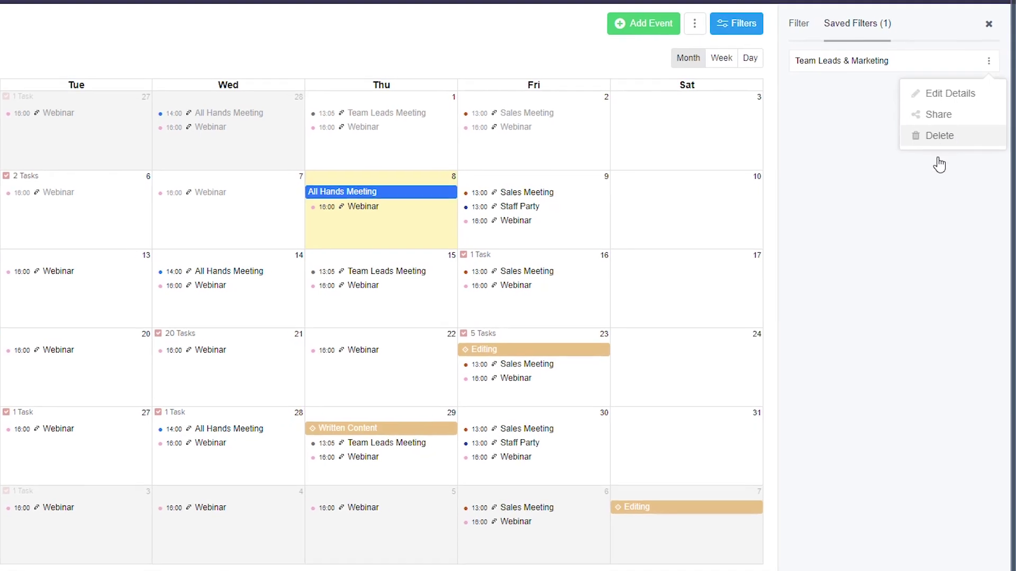
pyautogui.click(868, 206)
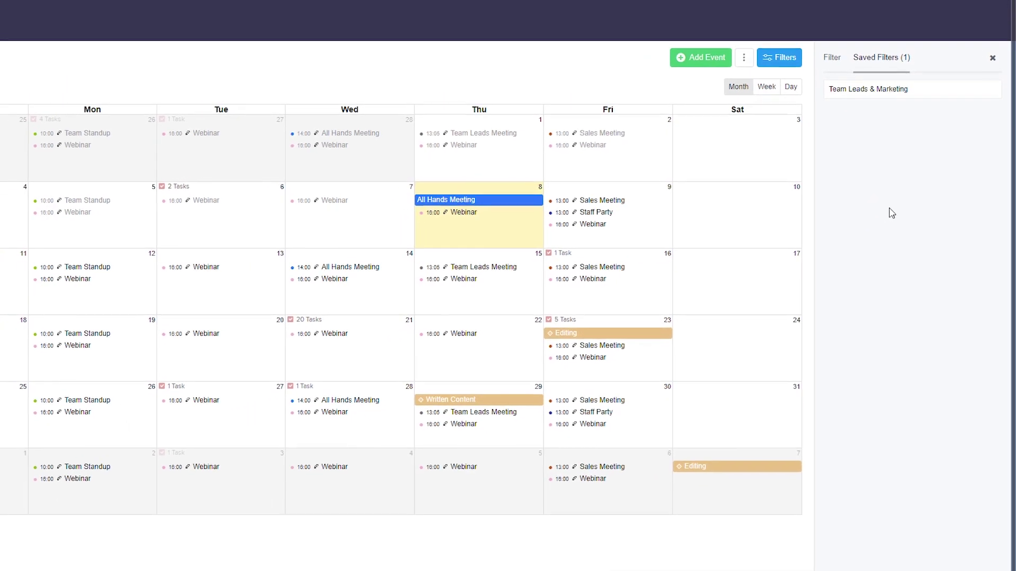